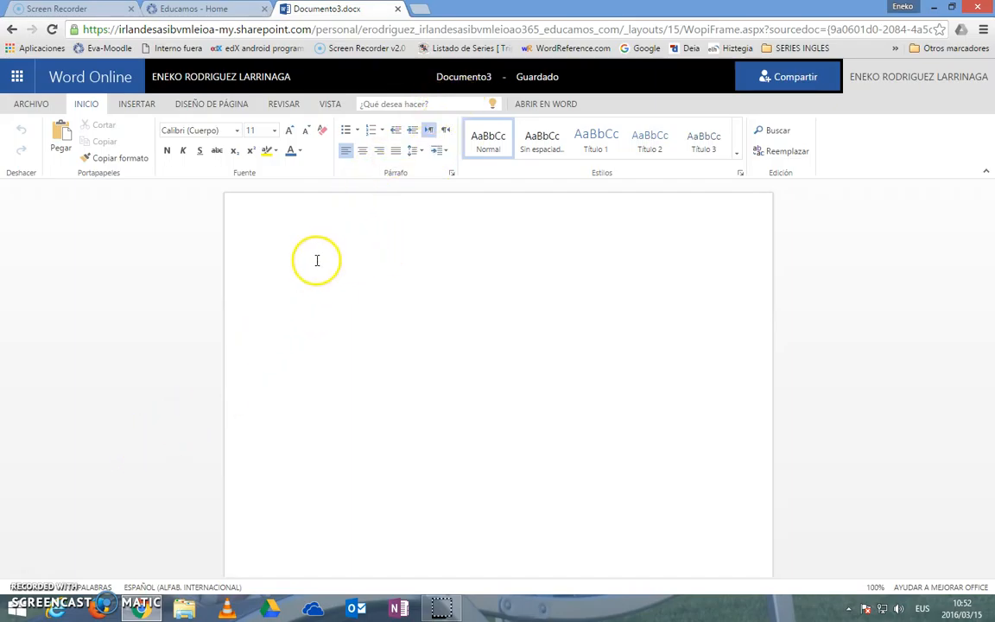
# Step: Rename the document as Froga1
pyautogui.click(494, 77)
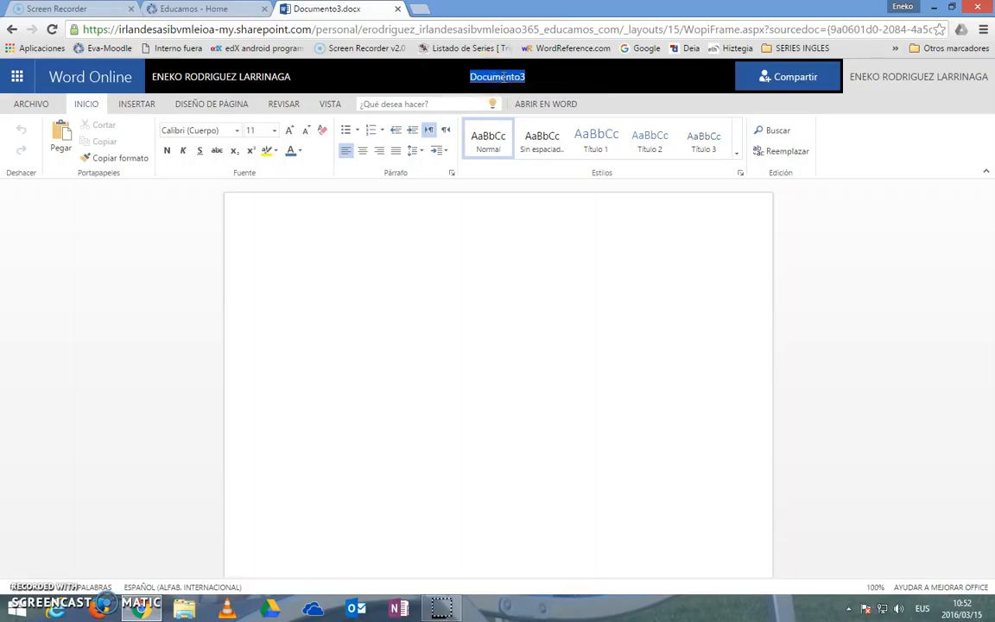
pyautogui.write('Froga')
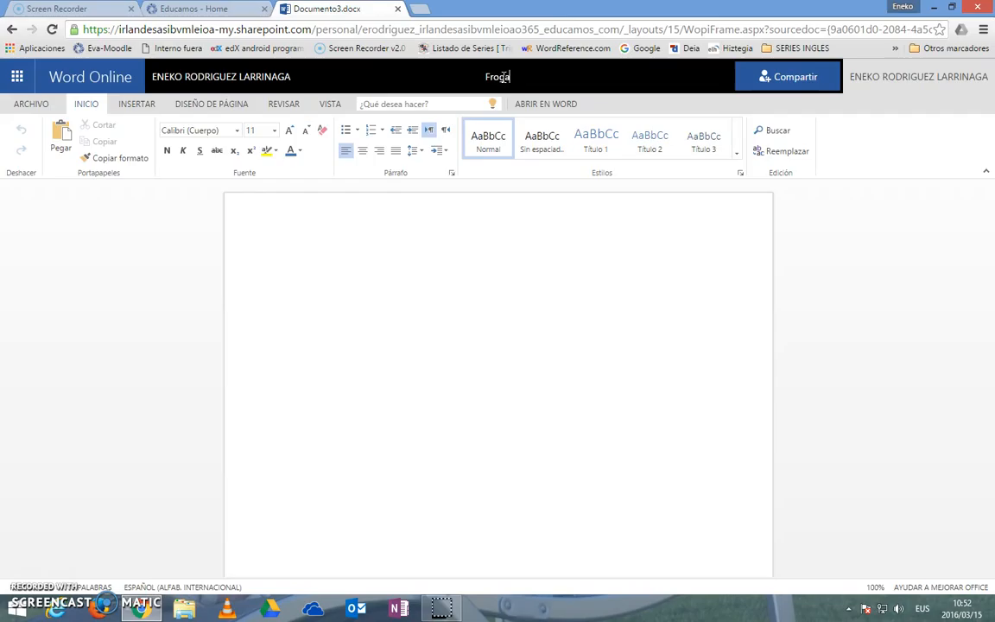
pyautogui.press('Return')
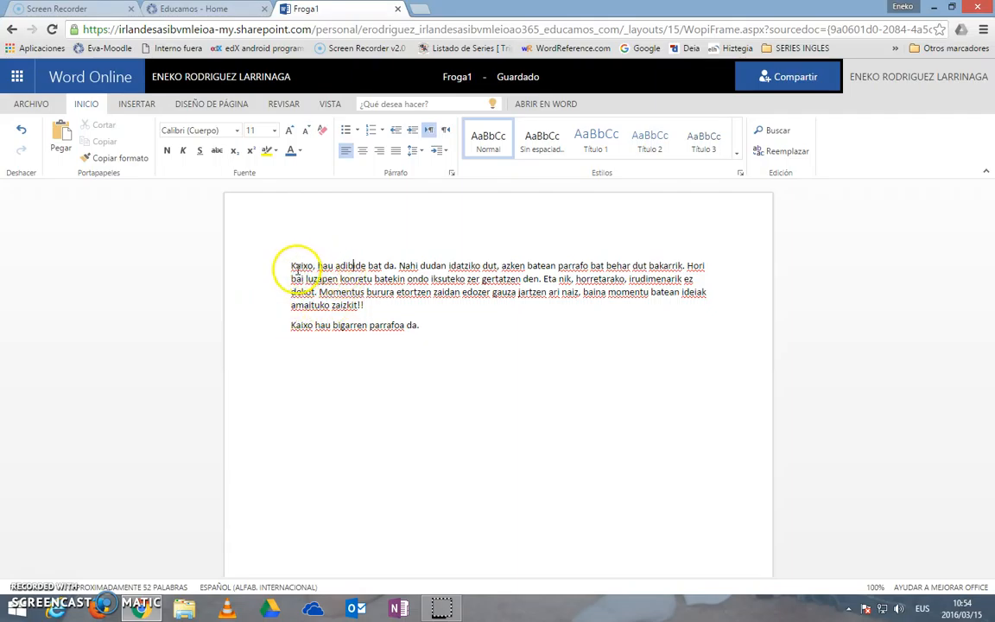
# Step: Select the entire first paragraph and give it a Primera línea special indent of 2 cm in the paragraph settings
pyautogui.moveTo(291, 268); pyautogui.dragTo(401, 307)
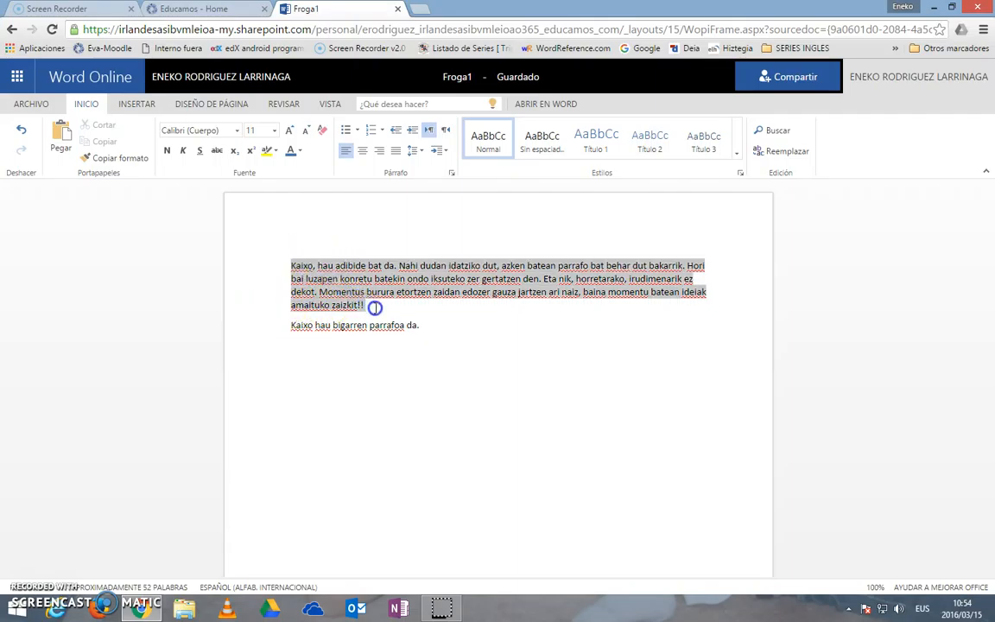
pyautogui.click(452, 174)
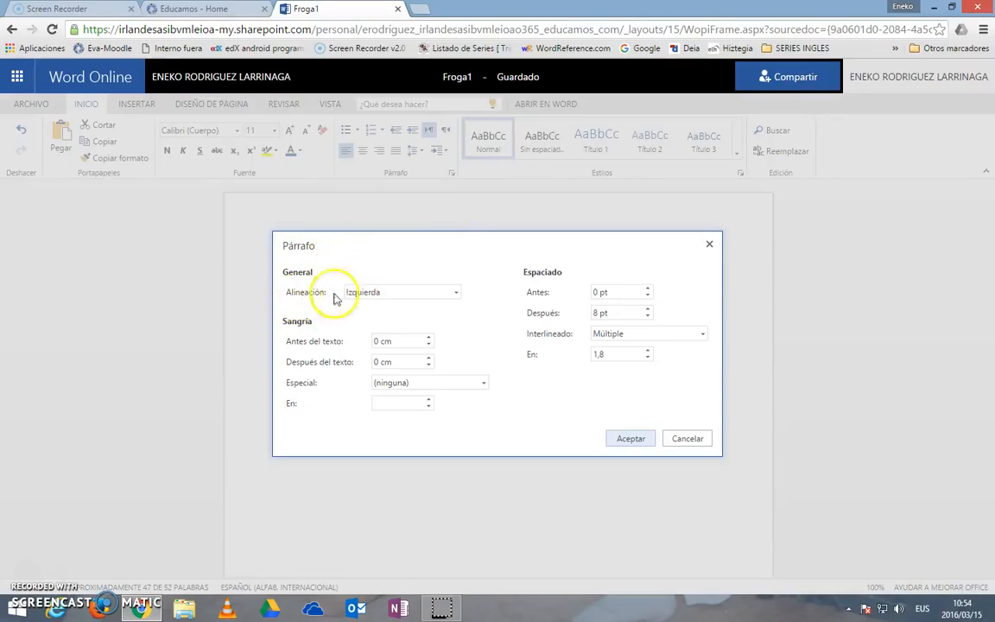
pyautogui.click(457, 294)
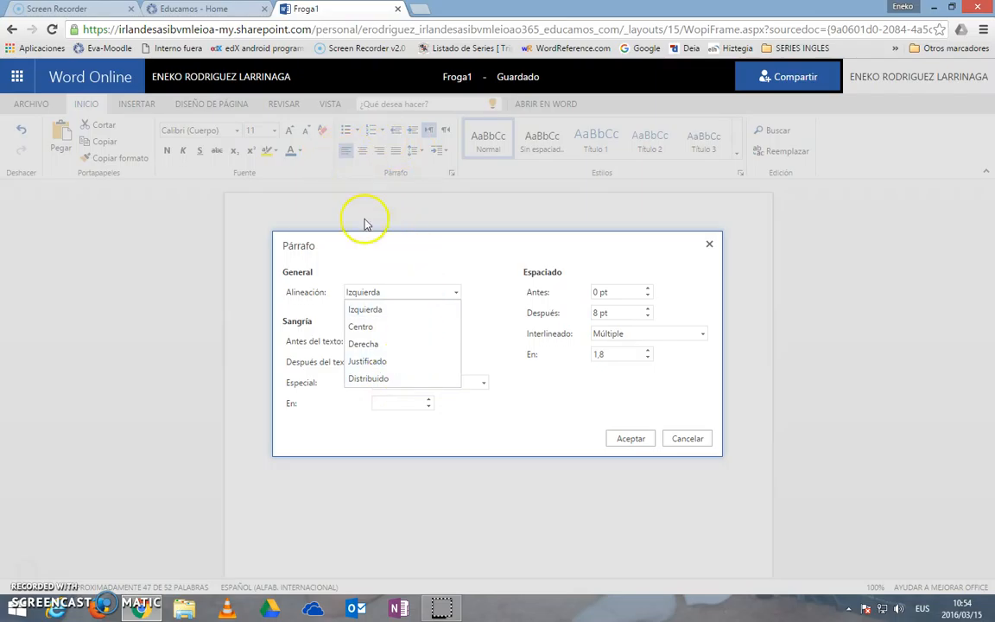
pyautogui.click(406, 260)
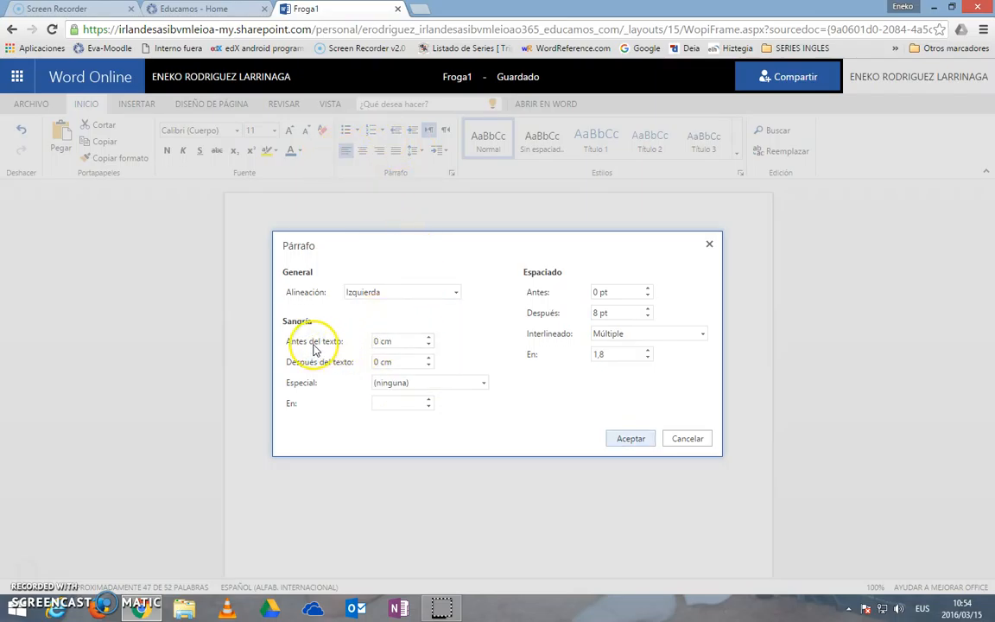
pyautogui.click(484, 382)
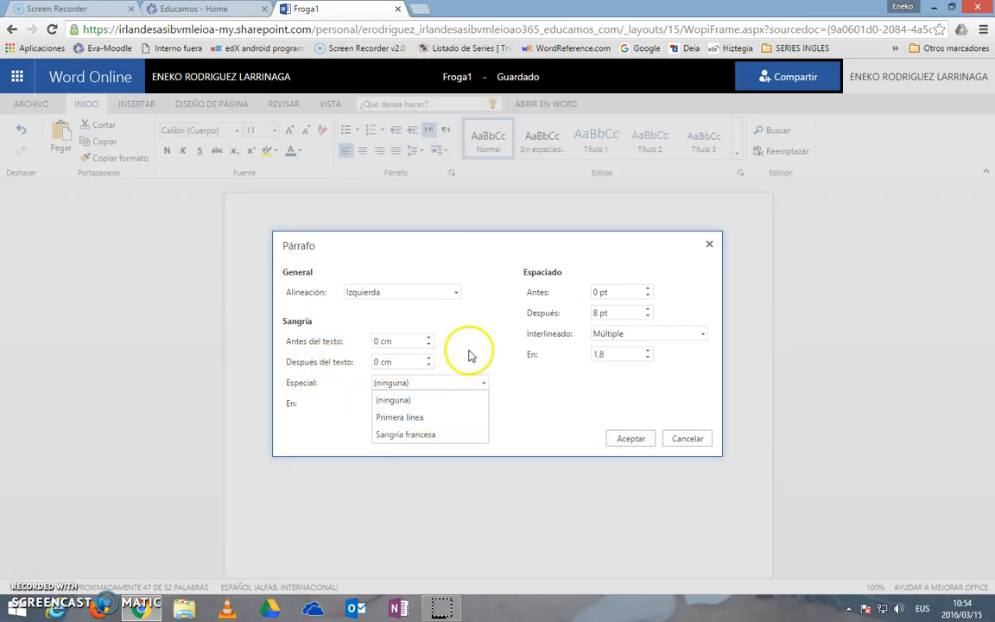
pyautogui.click(441, 417)
pyautogui.click(429, 400)
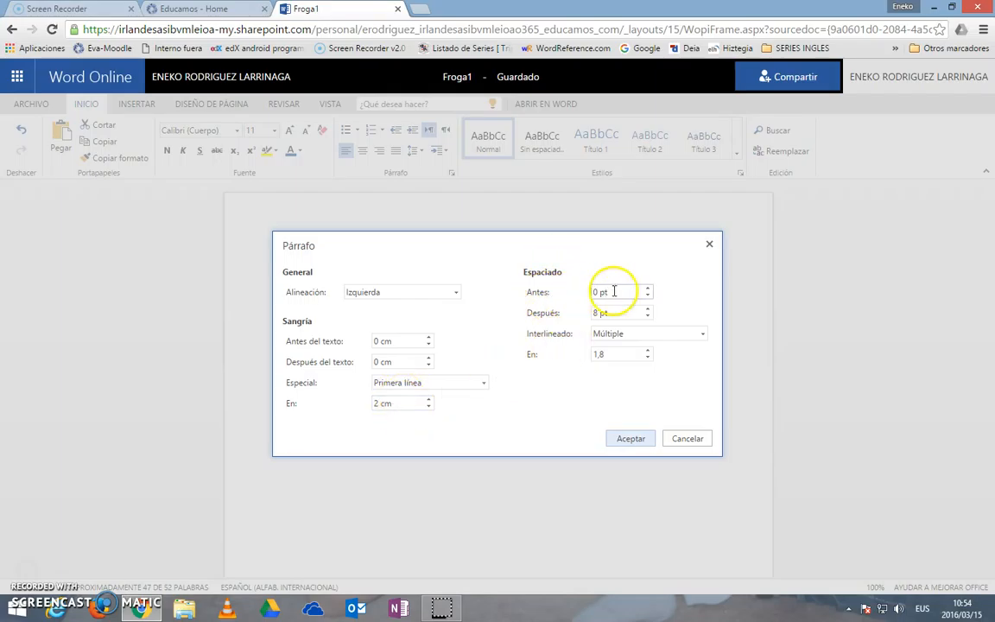
# Step: Set the paragraph spacing to 3 pt before and 11 pt after
pyautogui.click(648, 289)
pyautogui.click(647, 290)
pyautogui.click(648, 289)
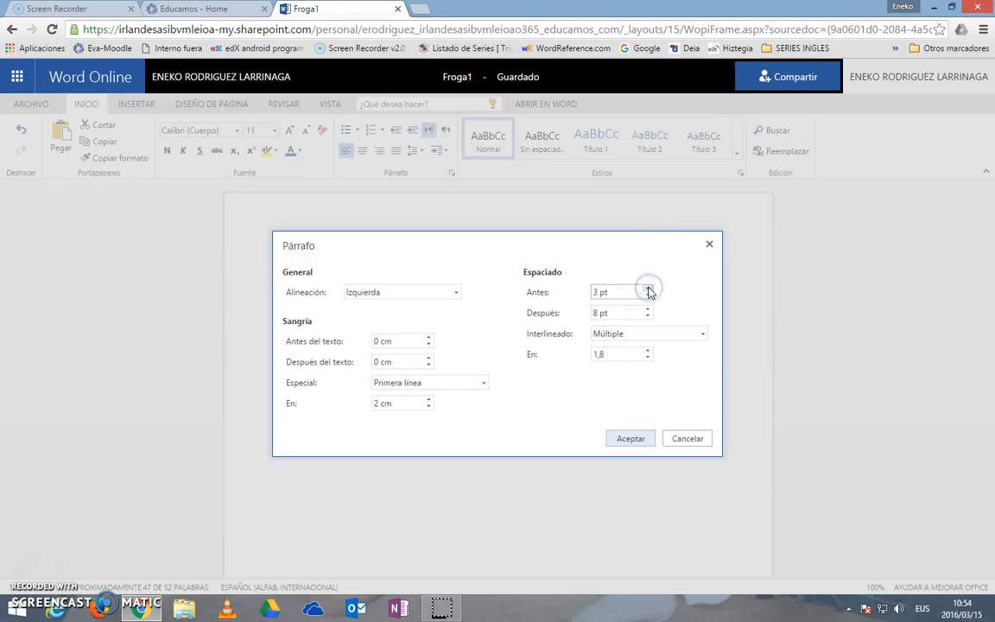
pyautogui.click(648, 311)
pyautogui.click(649, 310)
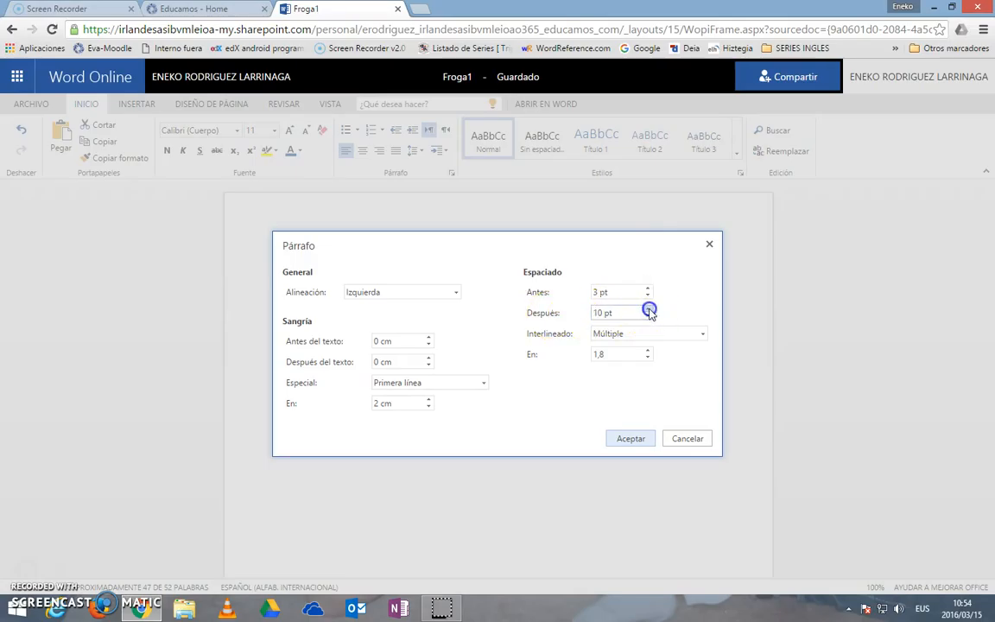
pyautogui.click(649, 310)
# Step: Set the line spacing to 1,5 líneas and apply the paragraph settings to the first paragraph
pyautogui.click(652, 334)
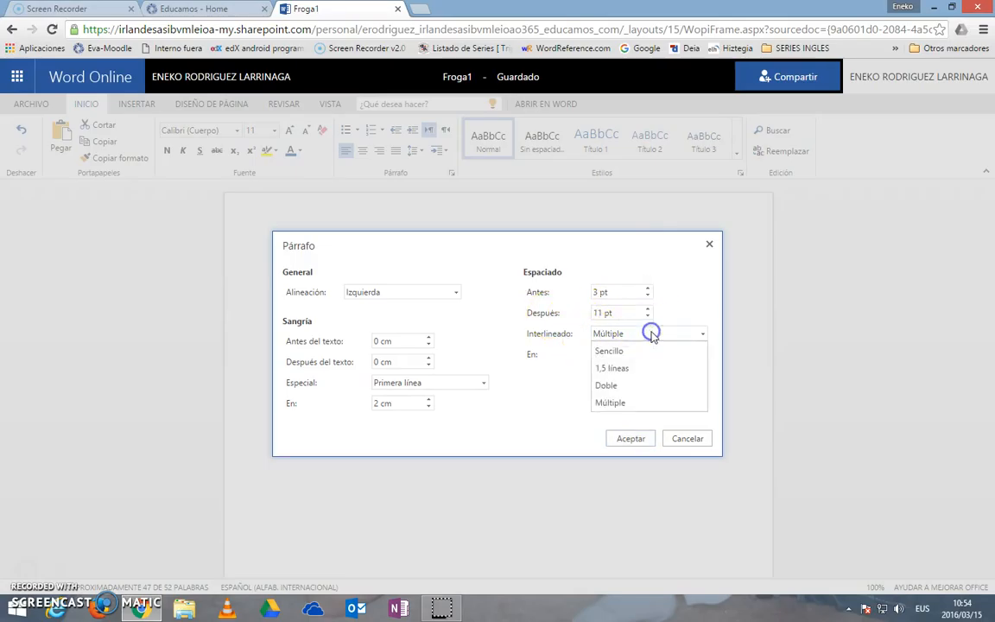
pyautogui.click(616, 368)
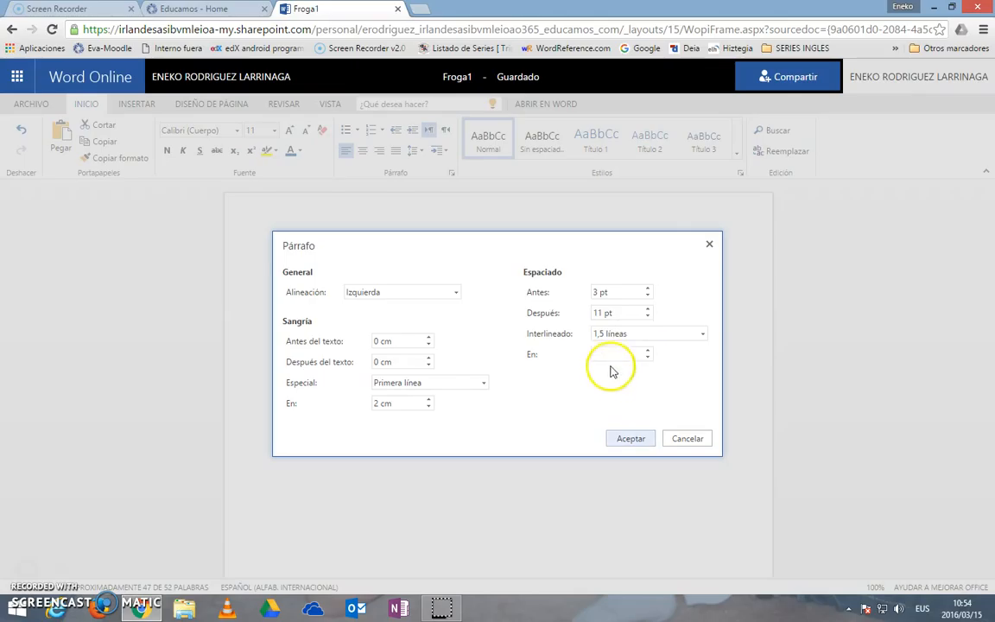
pyautogui.click(630, 438)
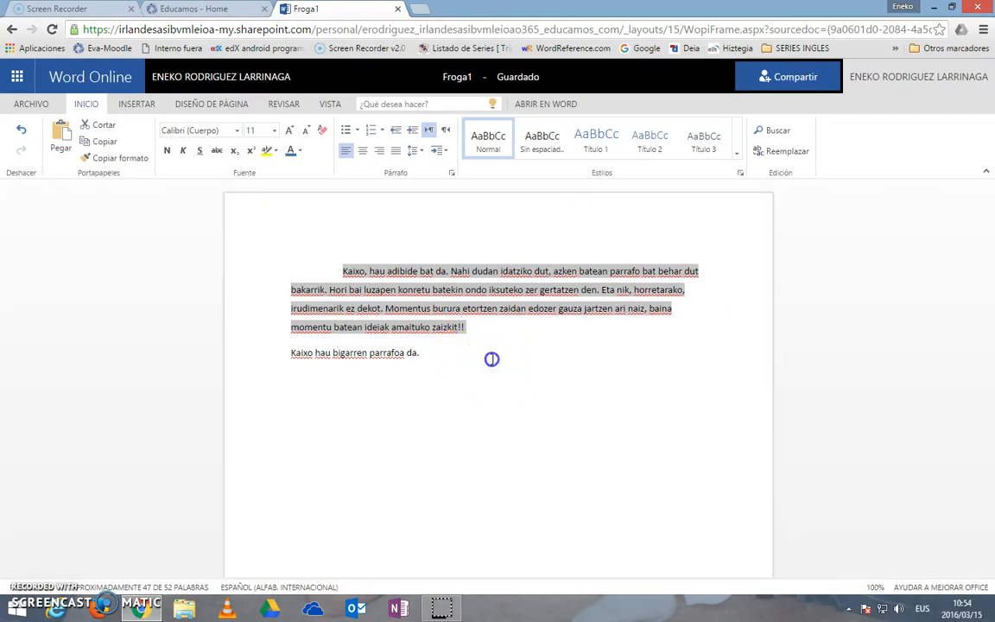
pyautogui.click(362, 267)
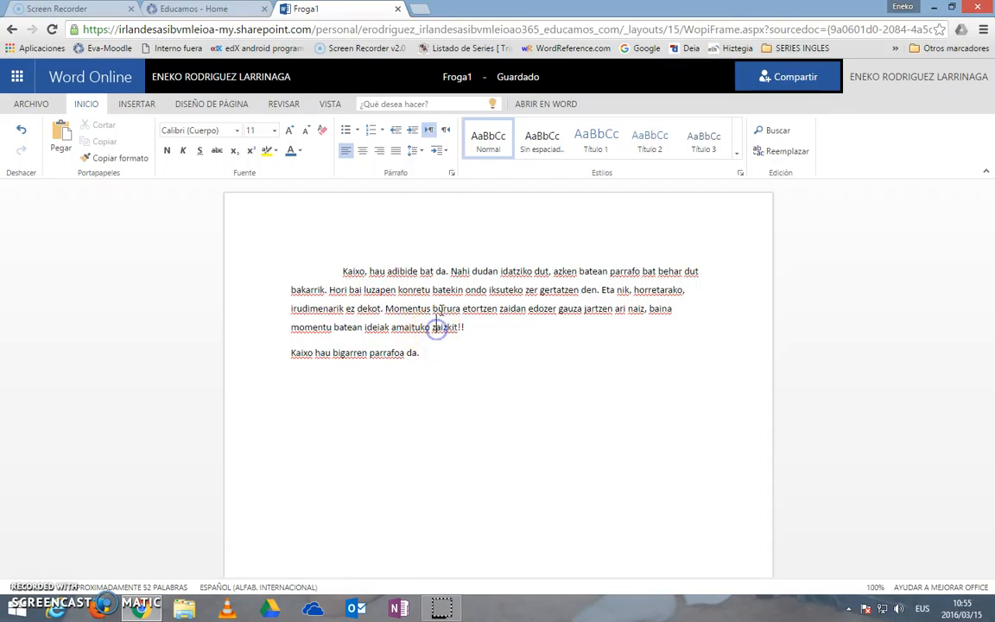
# Step: Increase the spacing after the first paragraph in the paragraph settings and apply it
pyautogui.click(451, 173)
pyautogui.click(648, 309)
pyautogui.click(648, 310)
pyautogui.click(632, 439)
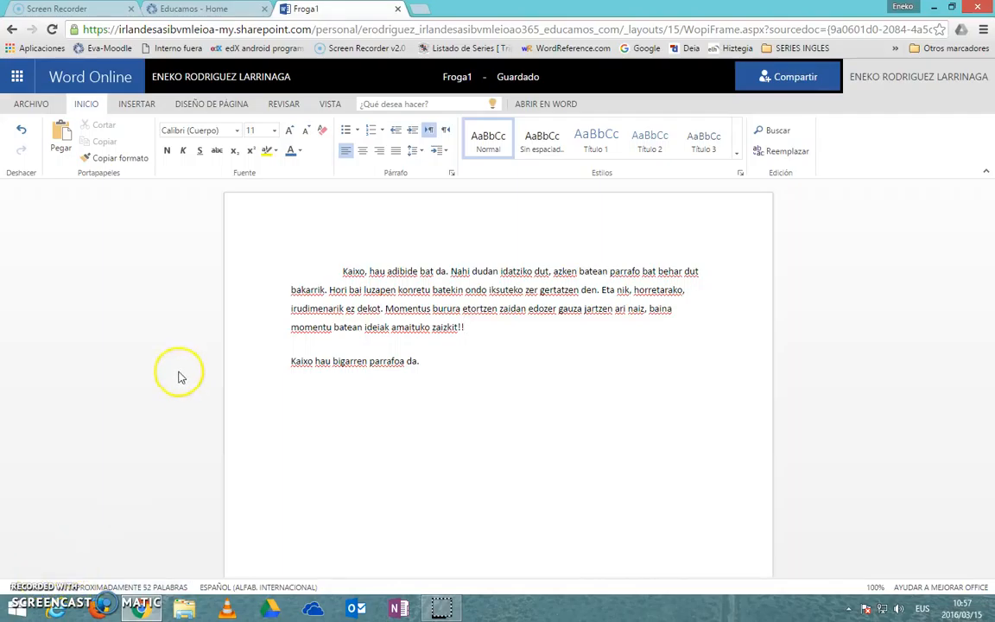
# Step: Add an empty line after the first paragraph and insert the image file Captura1.PNG there
pyautogui.press('Return')
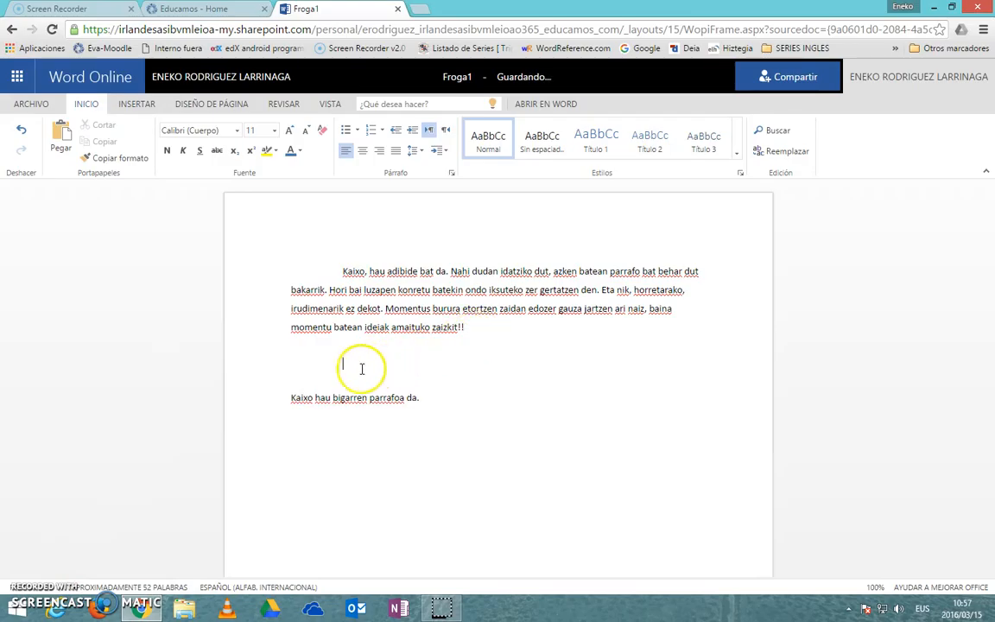
pyautogui.click(135, 105)
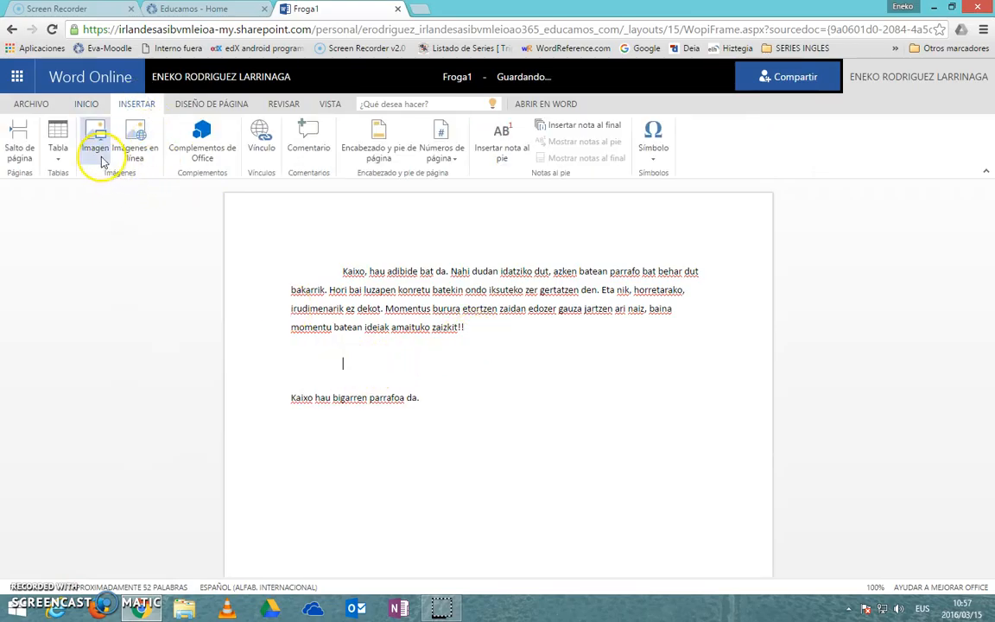
pyautogui.click(97, 149)
pyautogui.click(410, 355)
pyautogui.click(160, 126)
pyautogui.click(382, 313)
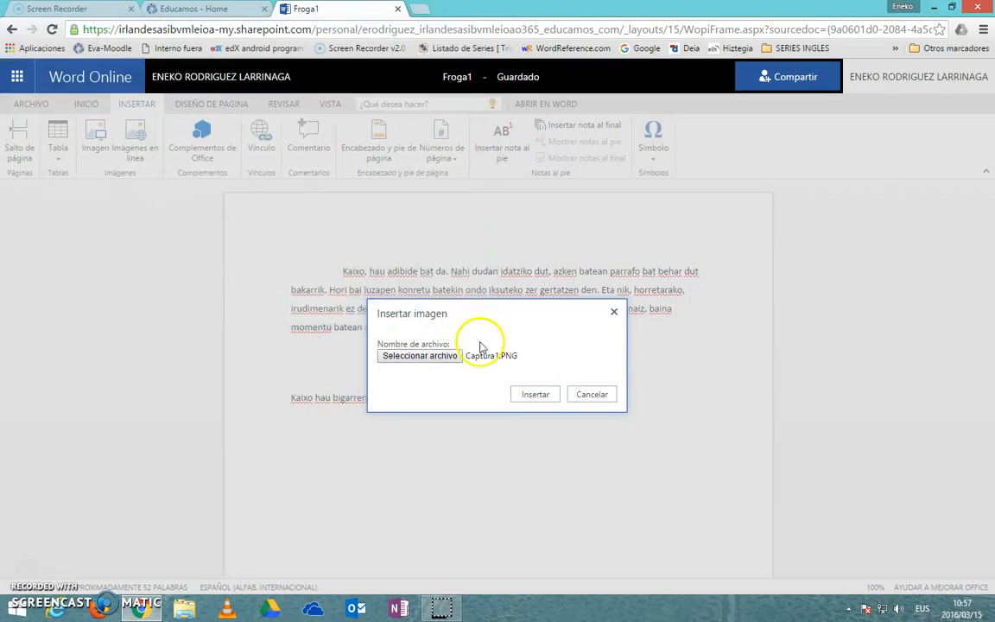
pyautogui.click(533, 394)
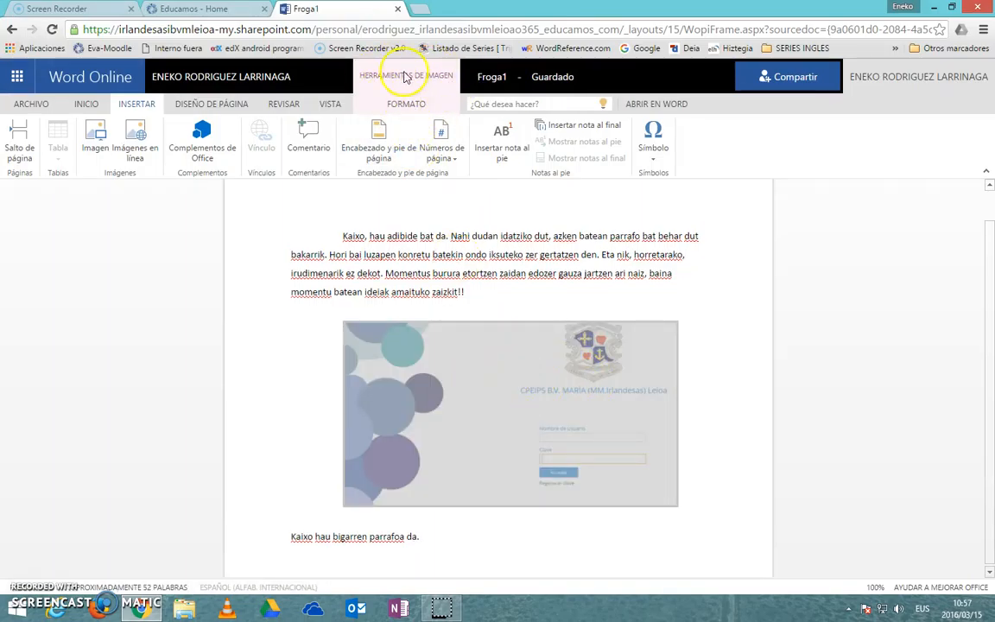
# Step: Shrink the inserted image to a scale of 40%
pyautogui.click(404, 103)
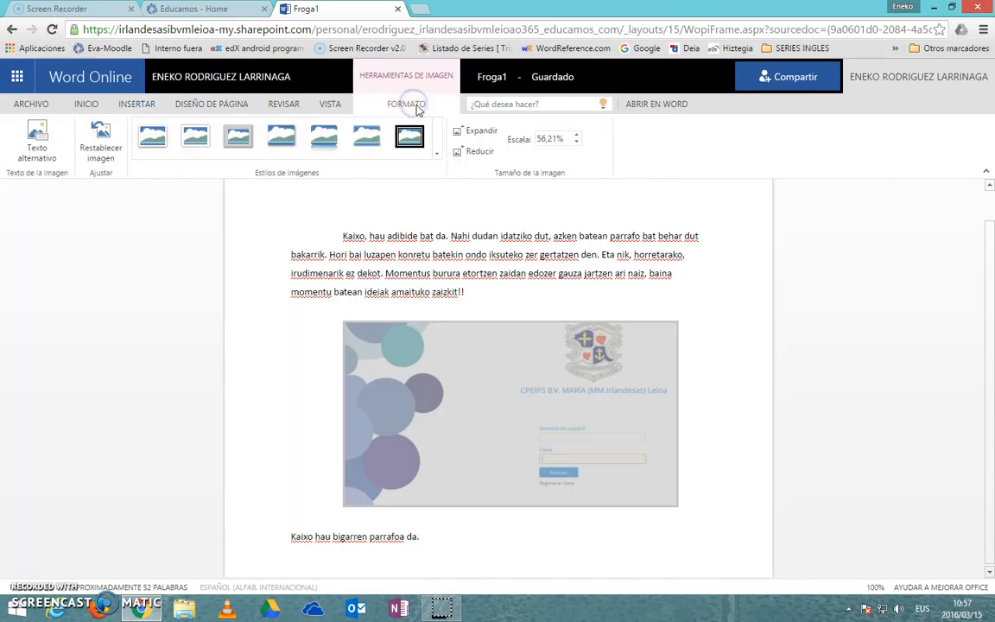
pyautogui.click(481, 135)
pyautogui.click(480, 151)
pyautogui.click(482, 152)
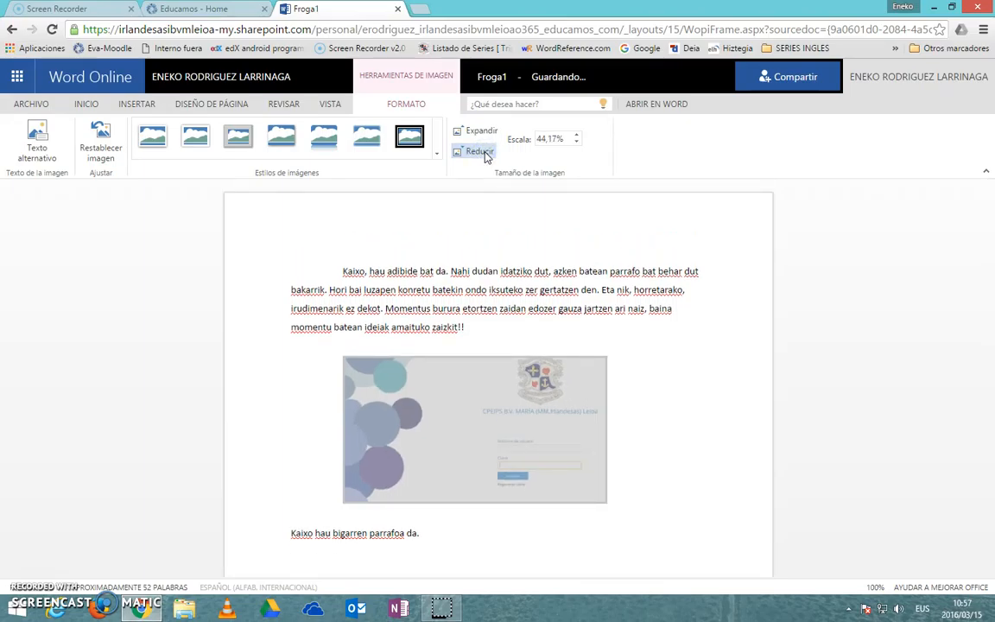
pyautogui.click(576, 136)
pyautogui.click(579, 143)
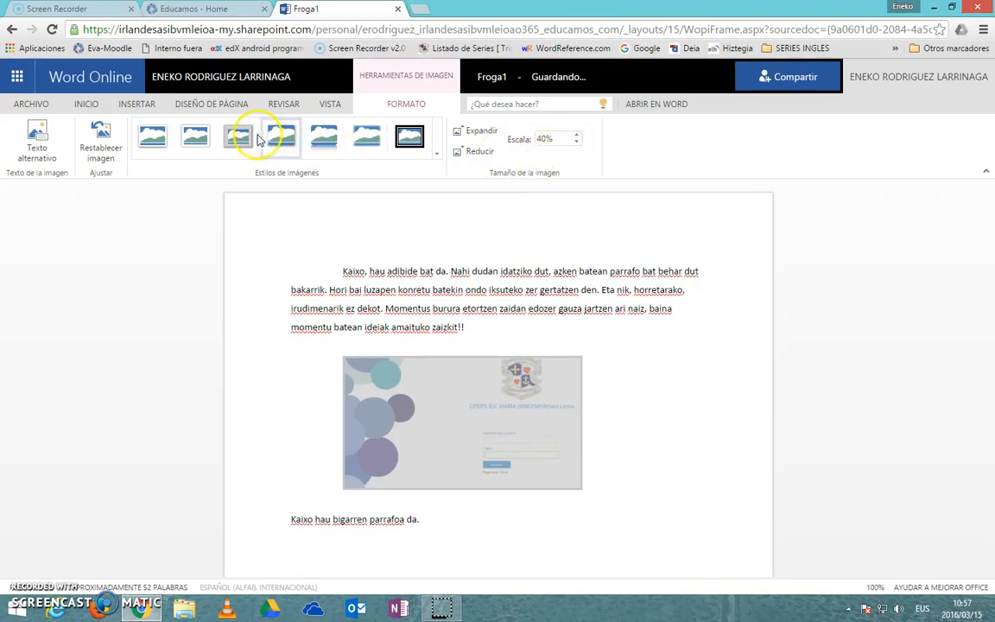
# Step: Try several picture styles on the image, including Soporte doble, negro, and settle on the plain white frame with a thin grey edge
pyautogui.click(197, 140)
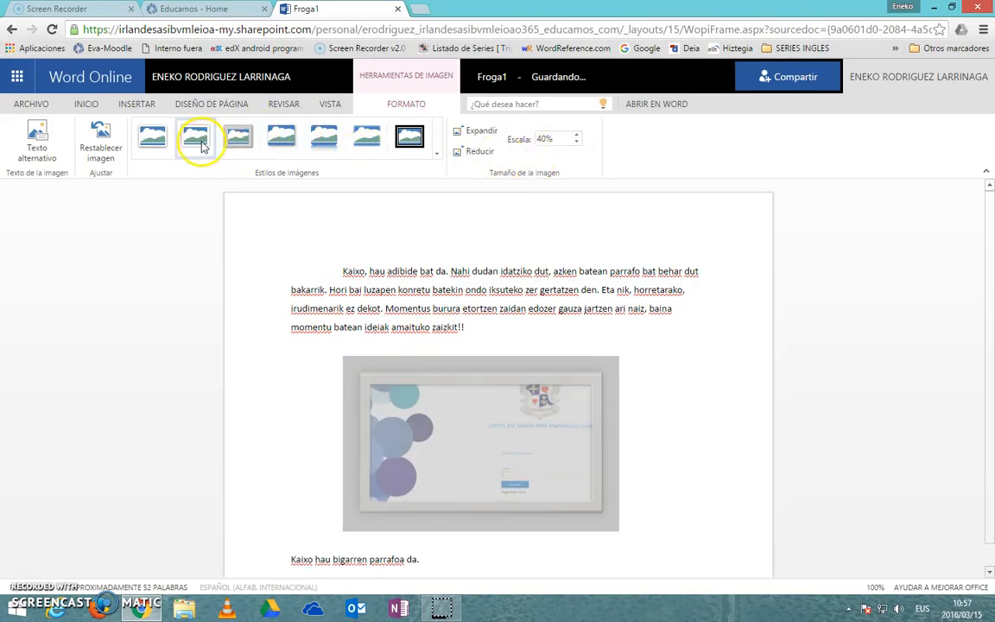
pyautogui.click(253, 147)
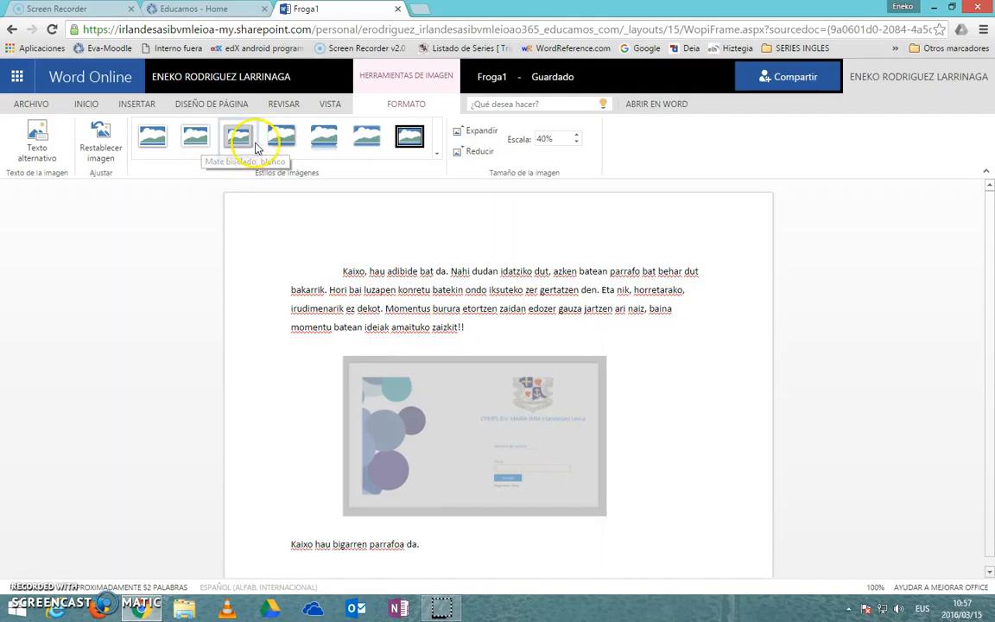
pyautogui.click(407, 140)
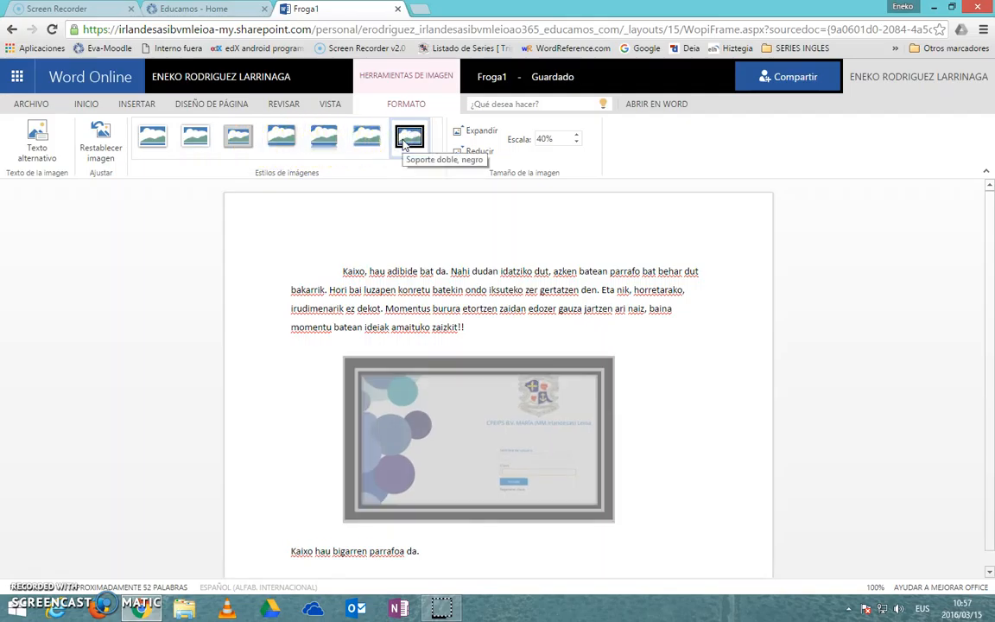
pyautogui.click(154, 138)
pyautogui.click(196, 140)
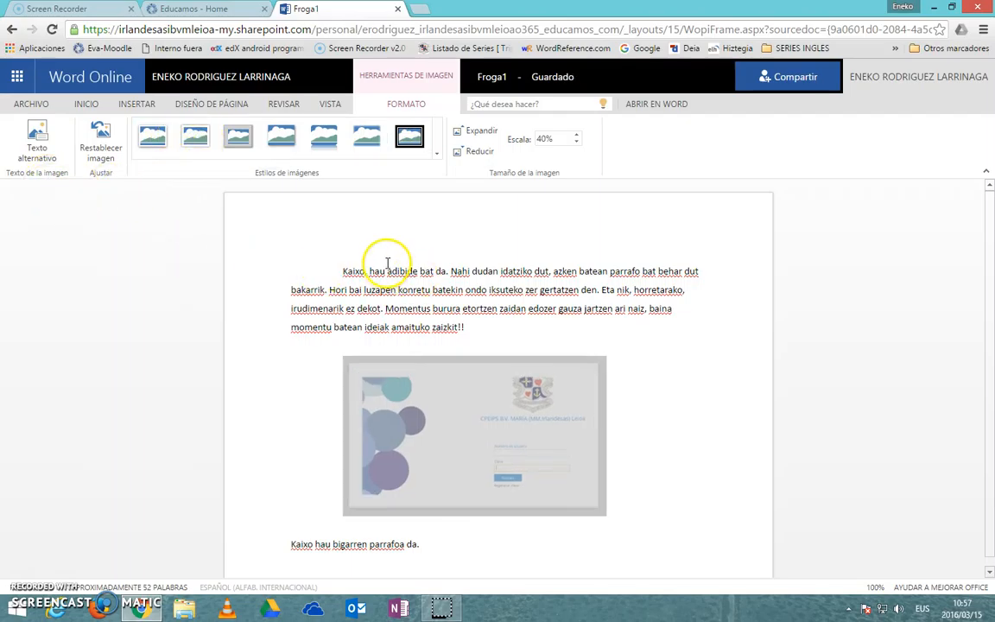
# Step: Try centred and right alignment on the image, return it to left alignment, and deselect it
pyautogui.click(132, 104)
pyautogui.click(93, 105)
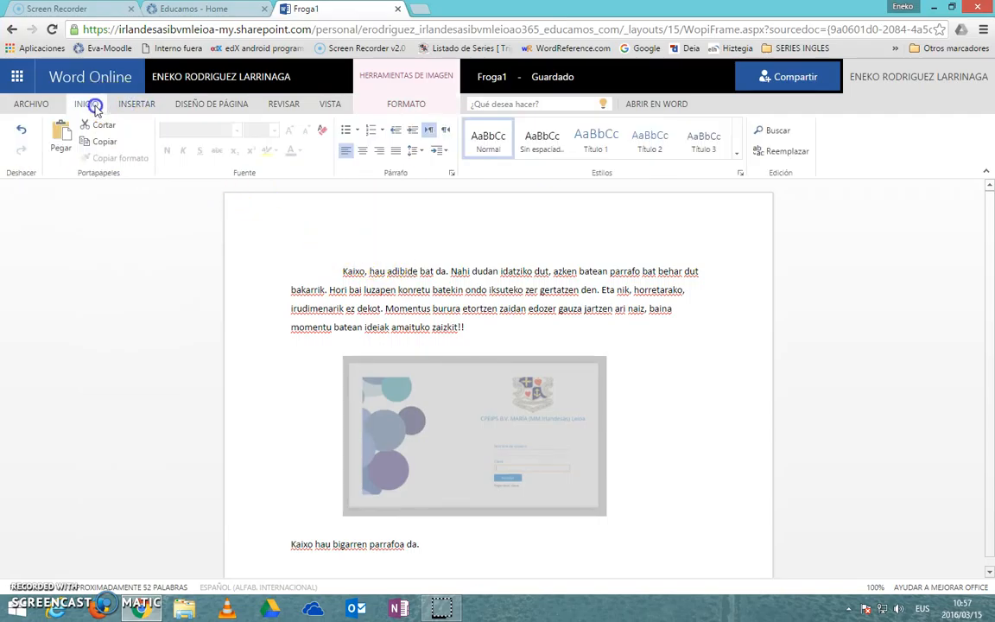
pyautogui.click(363, 151)
pyautogui.click(380, 152)
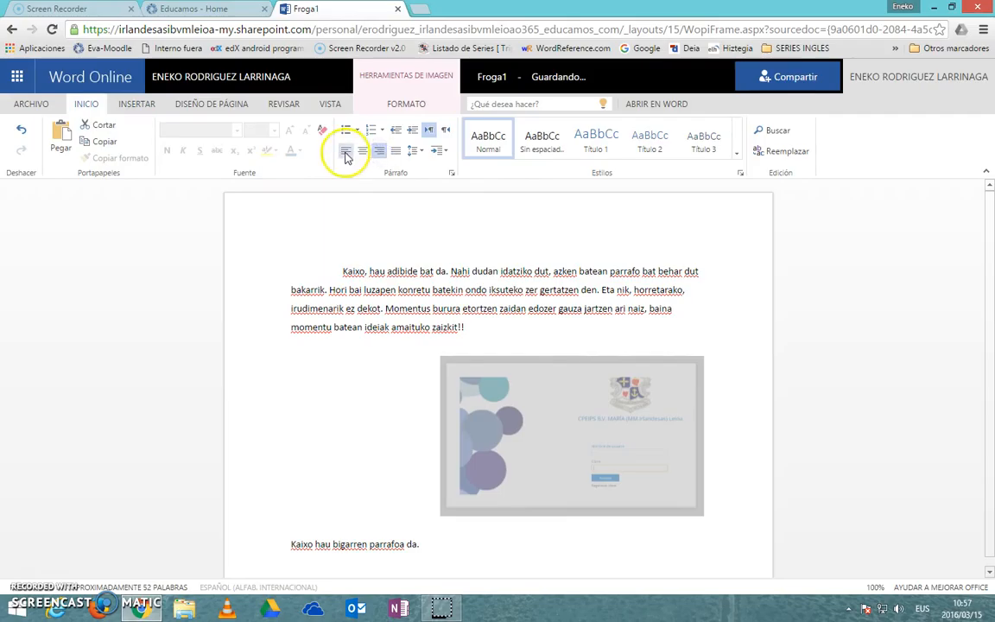
pyautogui.click(346, 152)
pyautogui.click(189, 484)
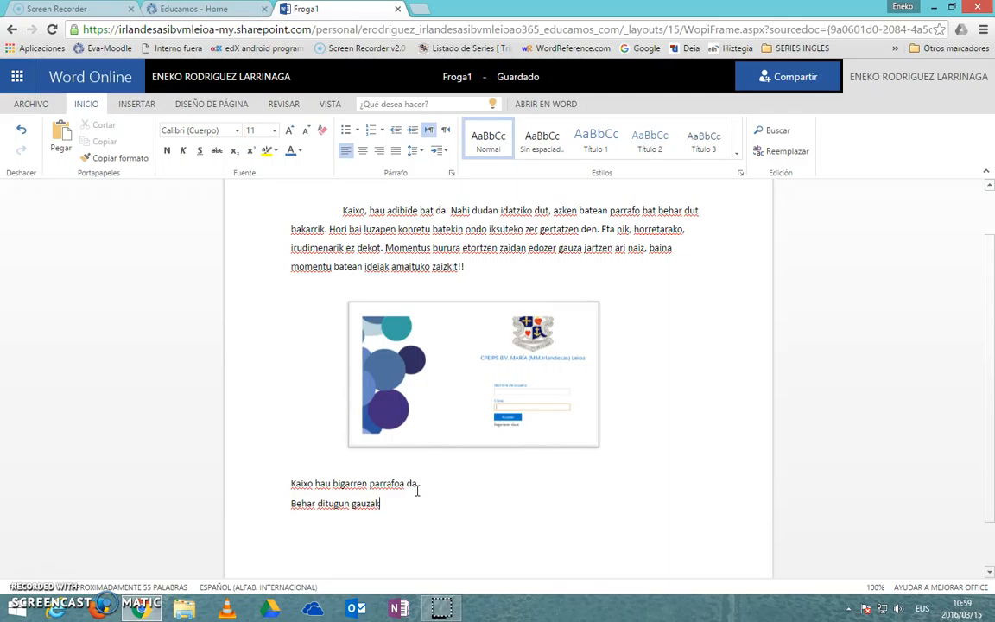
# Step: Start a new line below "Behar ditugun gauzak" and open the bullet style choices for it
pyautogui.click(404, 500)
pyautogui.click(389, 505)
pyautogui.press('Return')
pyautogui.click(357, 129)
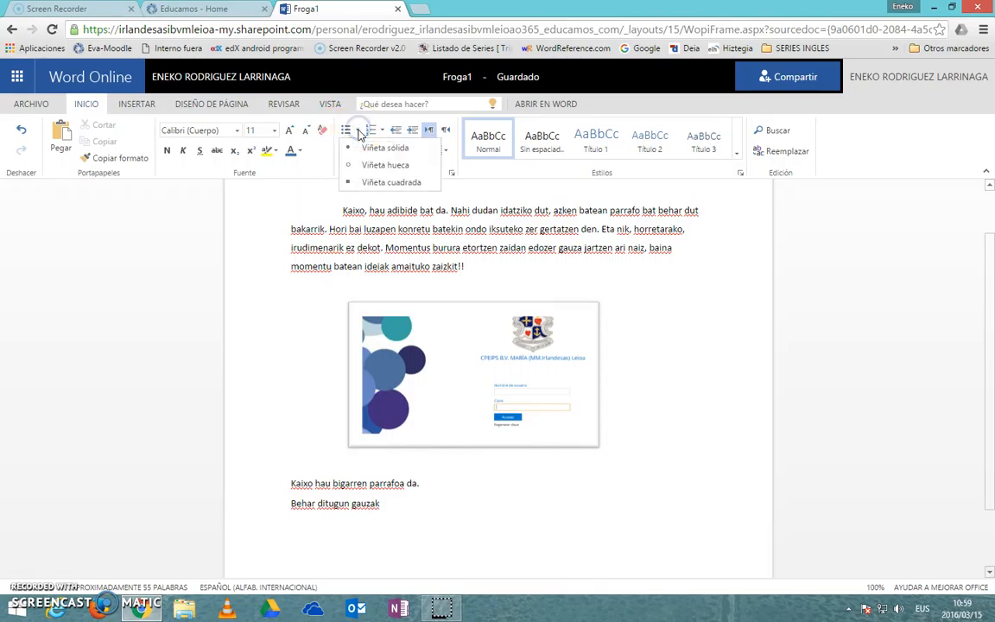